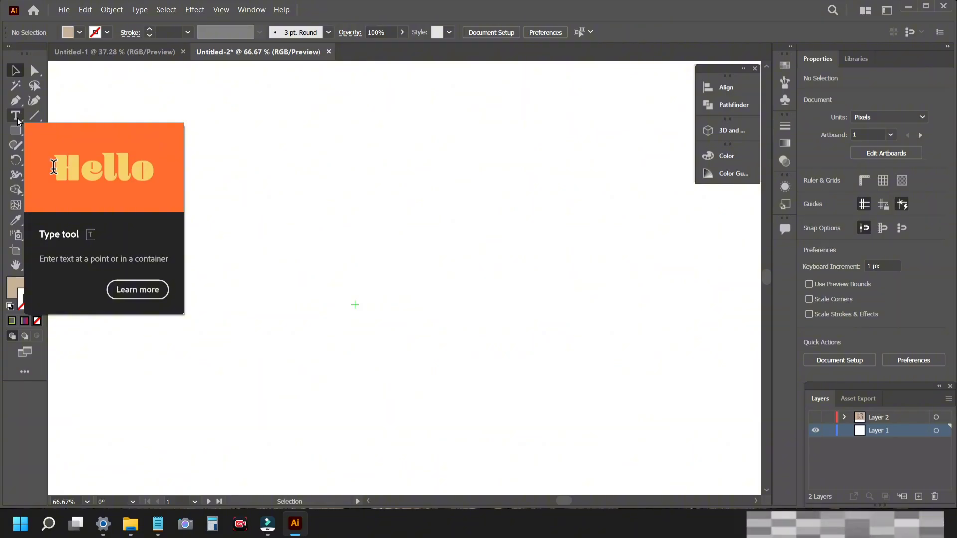
Reset the fill and stroke to their defaults and add point text reading "D" on the blank canvas.
left_click(16, 115)
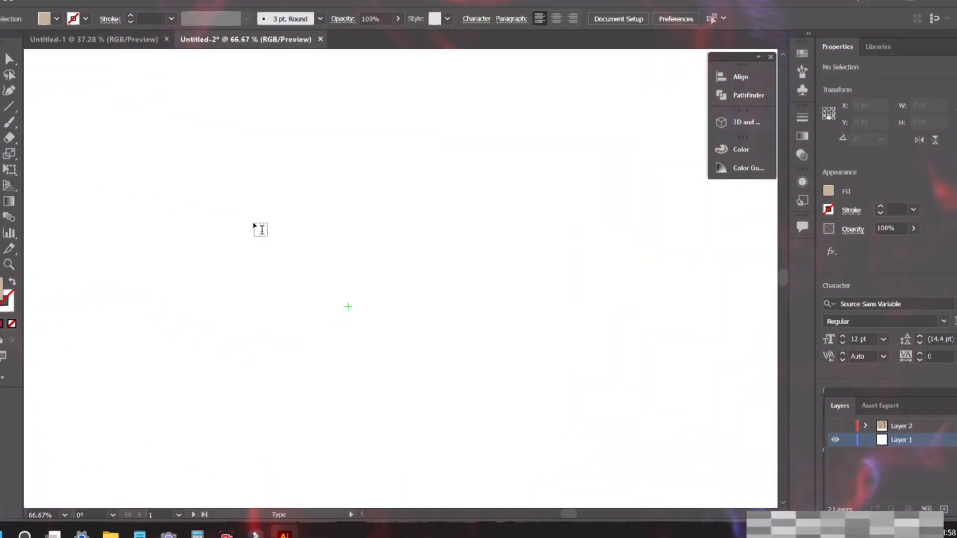
key("d")
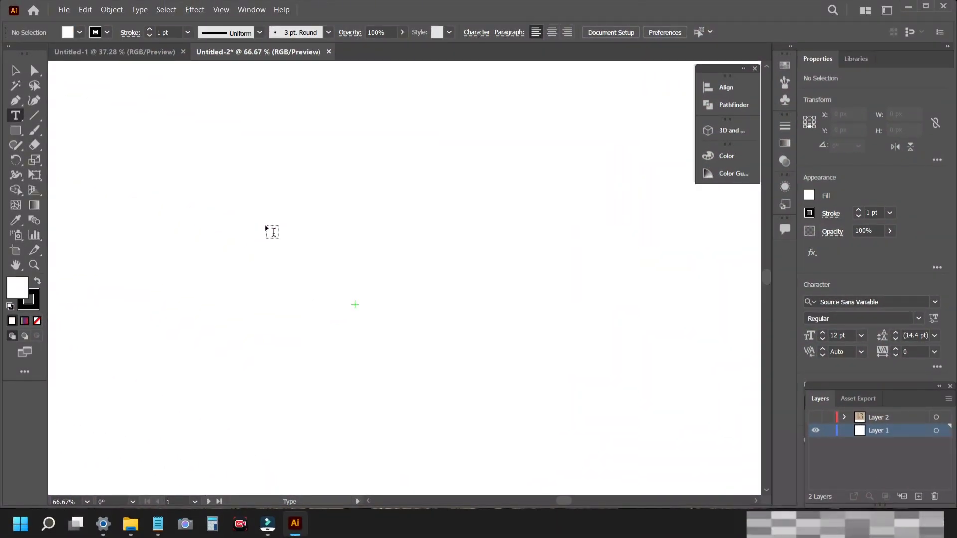
left_click(281, 244)
type("D")
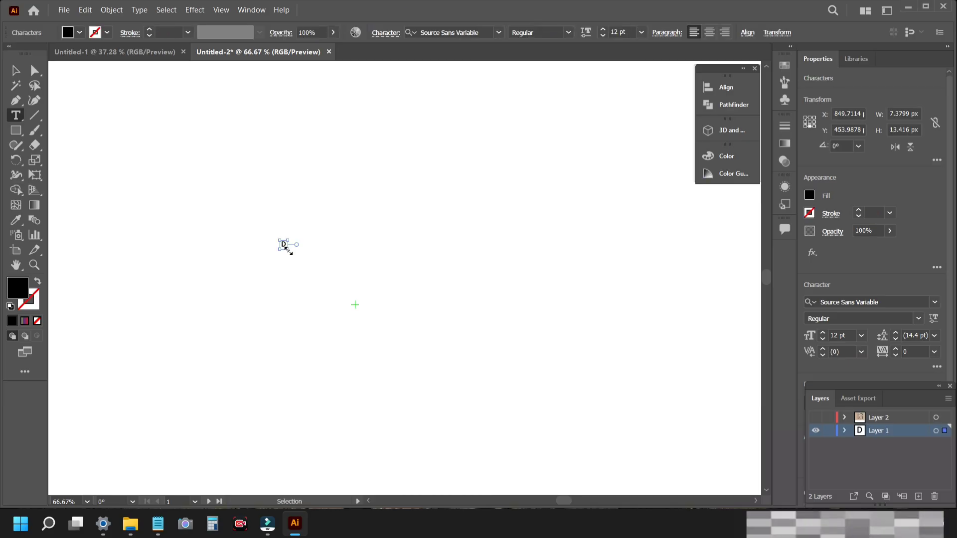
Enlarge the letter D to about 348 pt, stretching it wider, and place it near the middle of the canvas.
left_click_drag(287, 249, 522, 437)
key("v")
left_click_drag(325, 253, 297, 220)
left_click_drag(367, 242, 455, 232)
double_click(454, 232)
key("Escape")
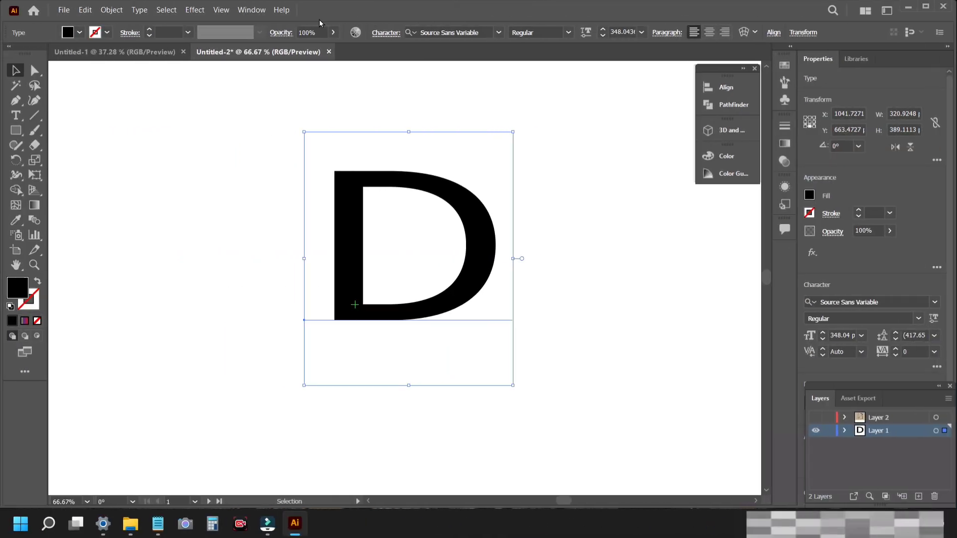
Set the letter's font to Acumin Variable Concept SemiCondensed Black and convert it to outlines.
left_click(424, 32)
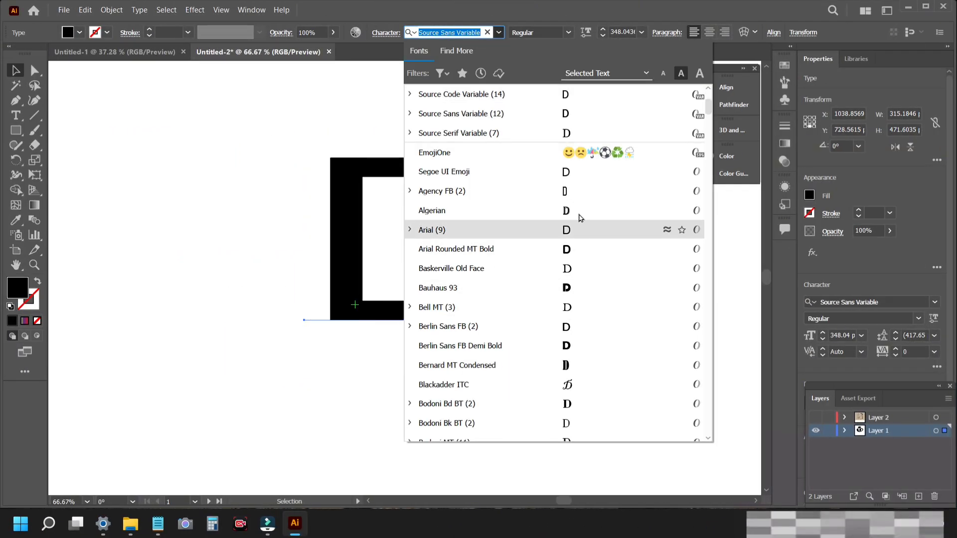
left_click(488, 33)
type("ba")
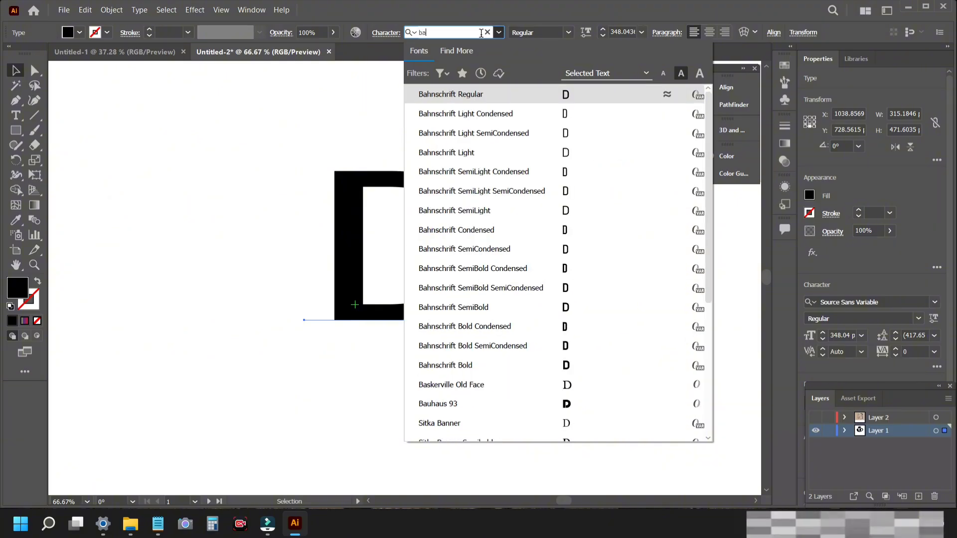
left_click(579, 271)
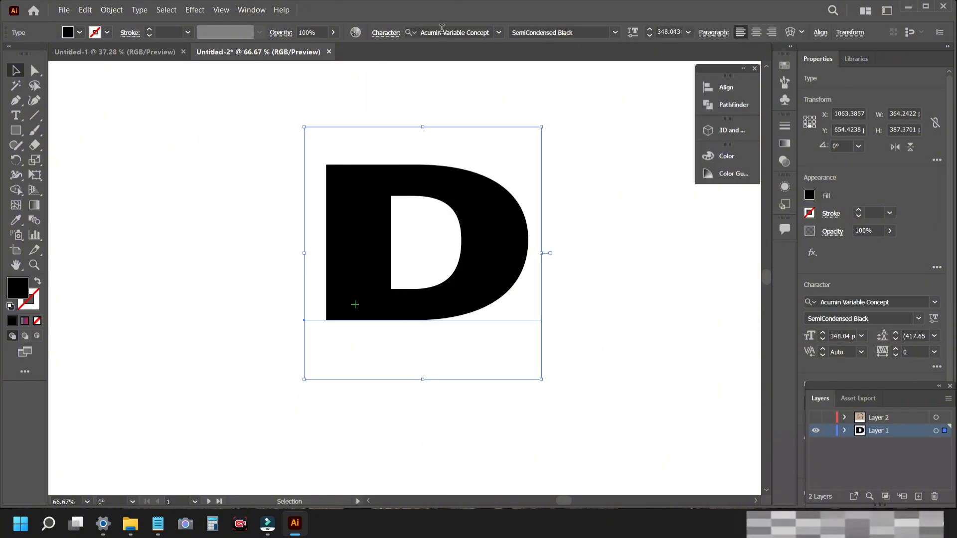
right_click(466, 200)
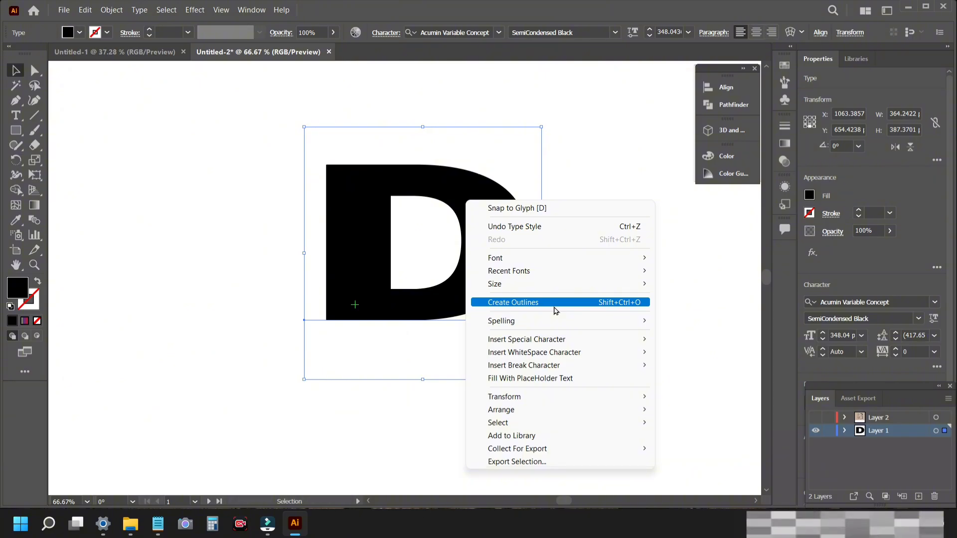
left_click(556, 311)
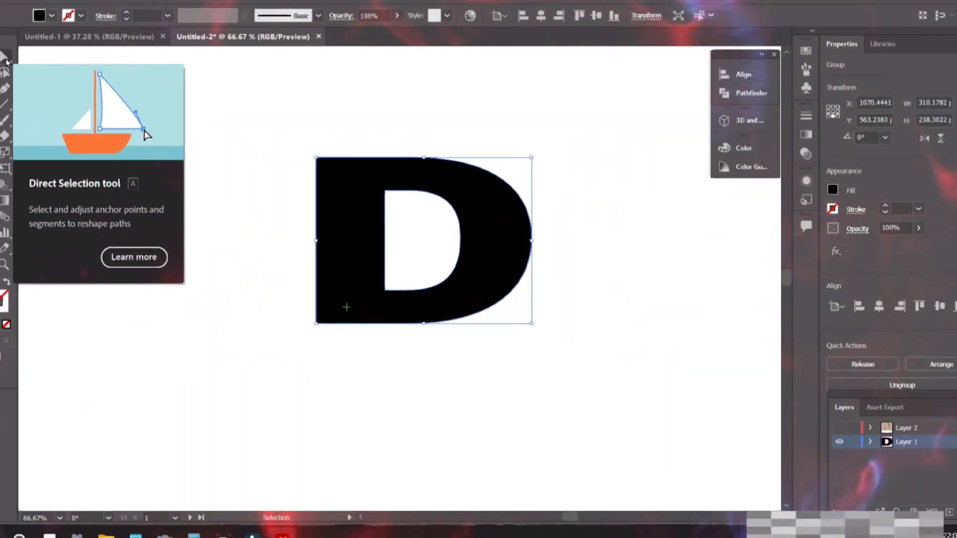
Select the outer path's anchor points with Direct Selection and extend the D's straight edge outward to an overall width of about 347 px.
left_click(33, 72)
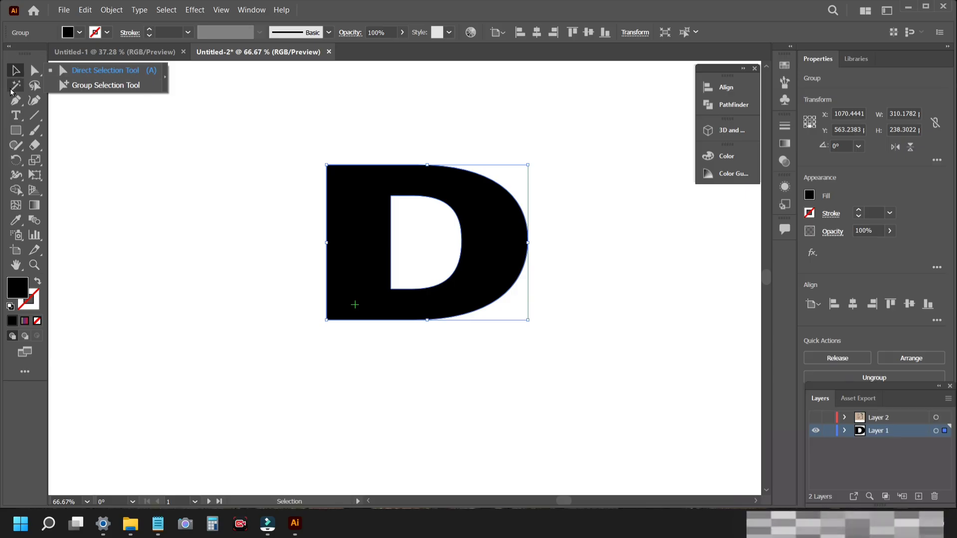
left_click(133, 73)
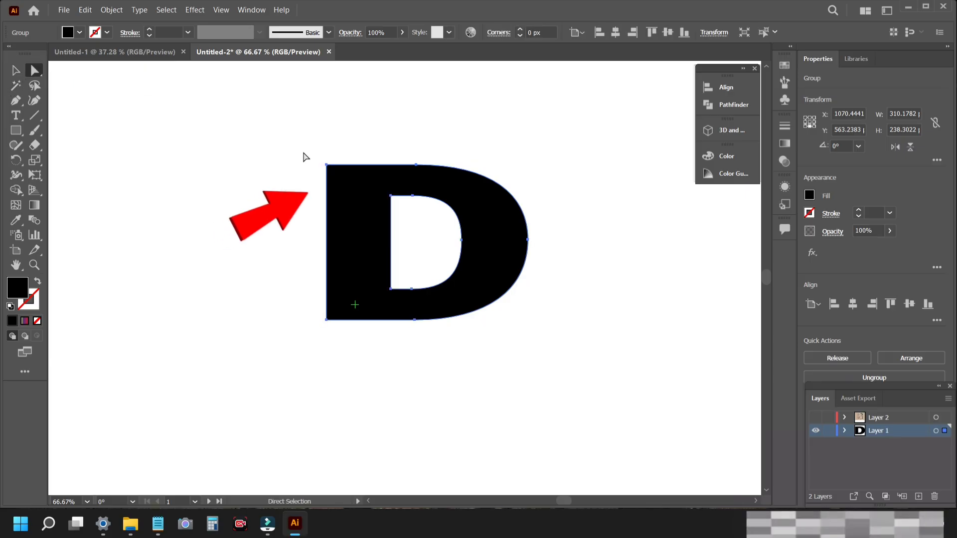
mouse_move(303, 152)
left_mouse_down()
mouse_move(349, 217)
mouse_move(352, 342)
left_mouse_up()
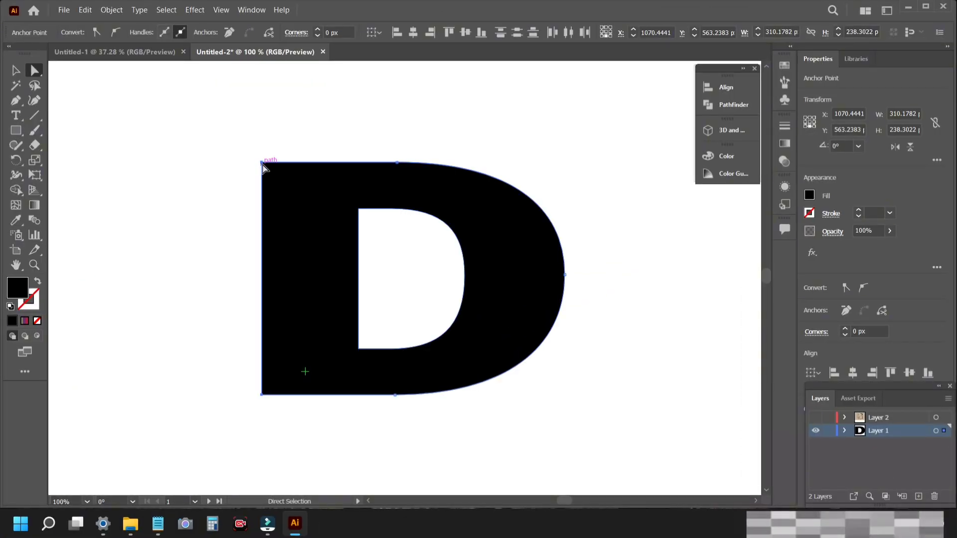
left_click_drag(262, 165, 226, 168)
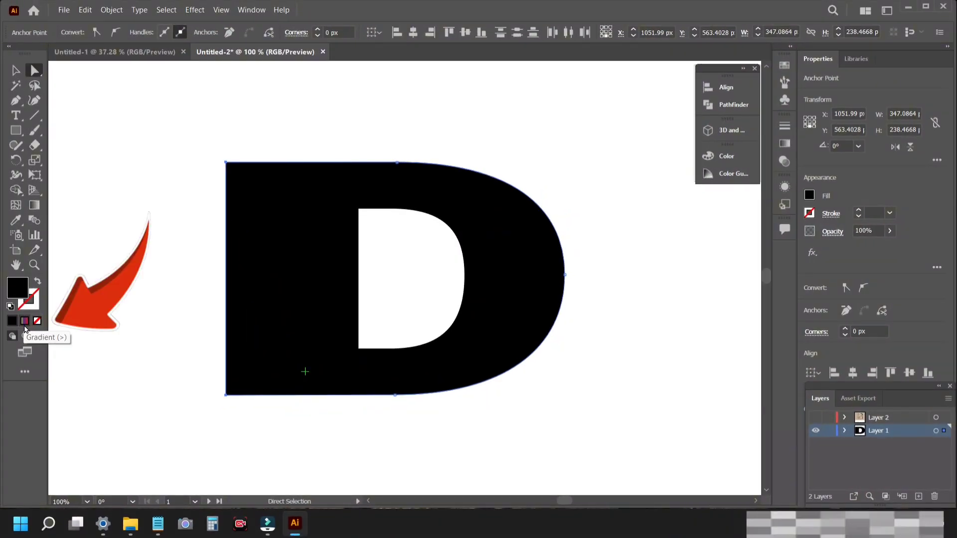
Fill the D with a linear gradient using the Earthtone preset.
left_click(25, 326)
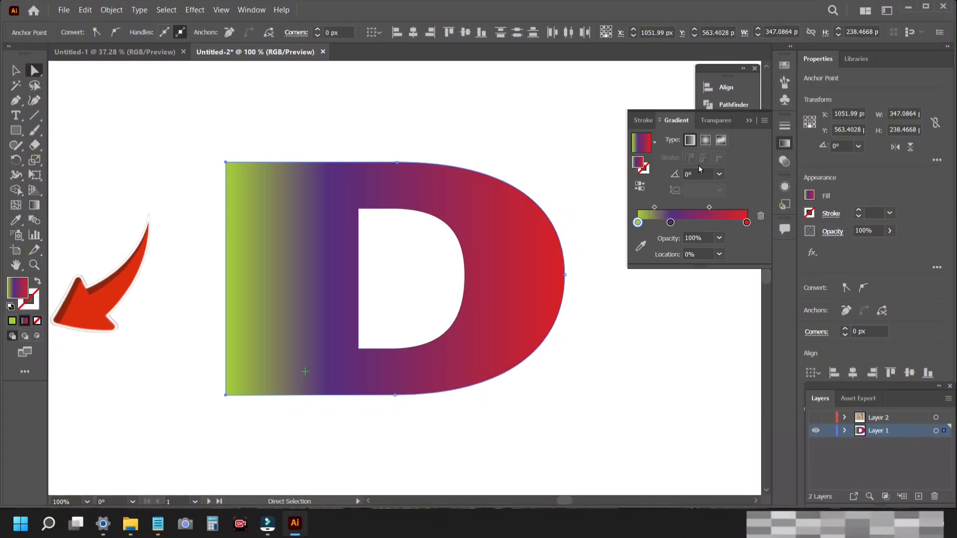
left_click(654, 145)
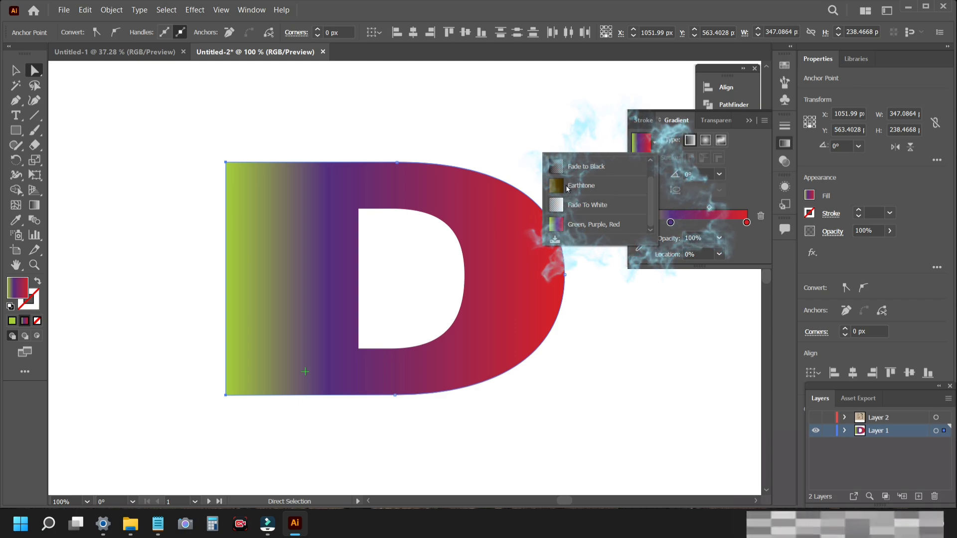
left_click(612, 193)
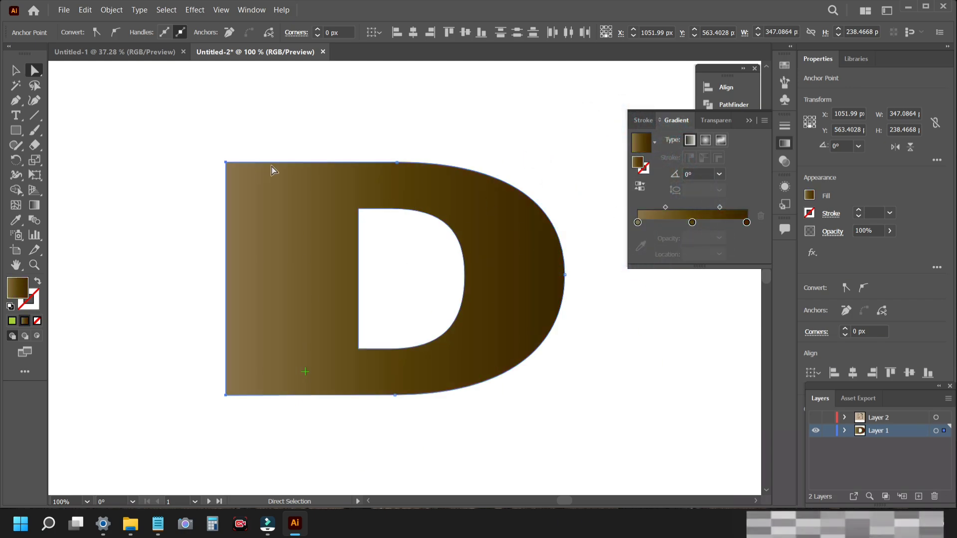
Apply a Mezzotint pixelate effect of type Long Lines to the D.
left_click(194, 10)
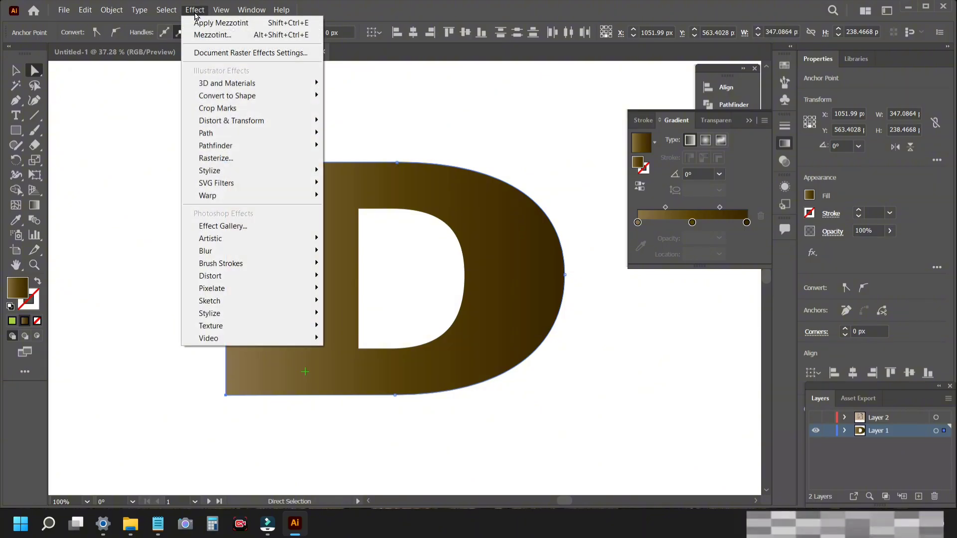
mouse_move(270, 295)
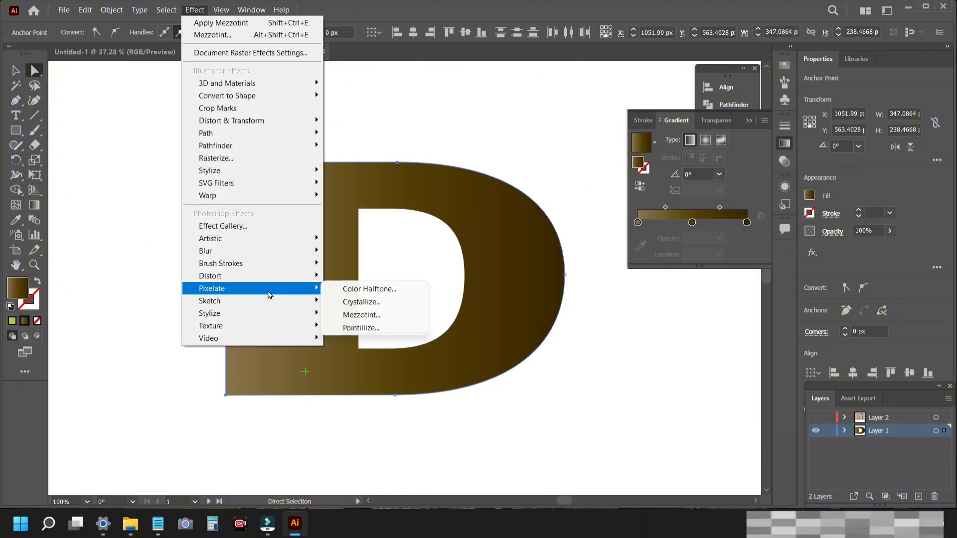
left_click(373, 315)
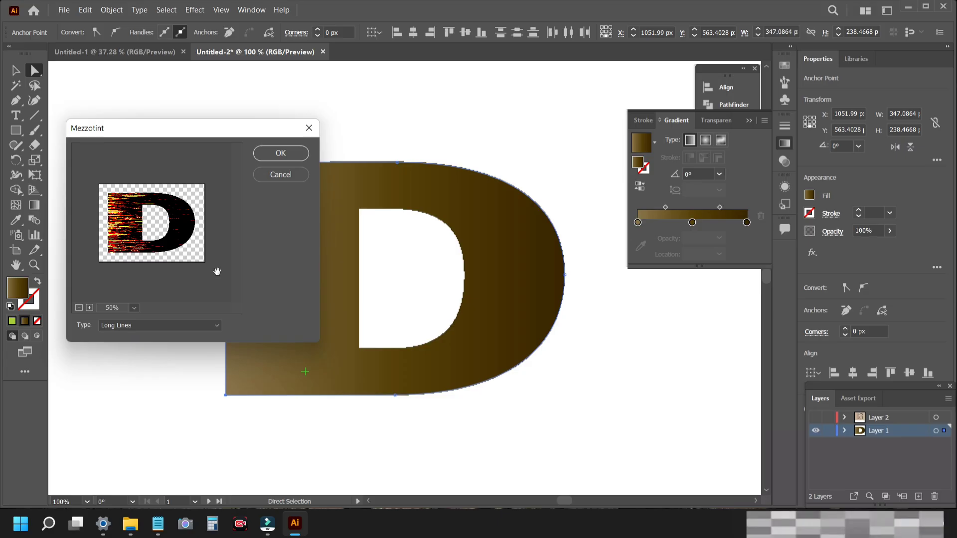
left_click(168, 328)
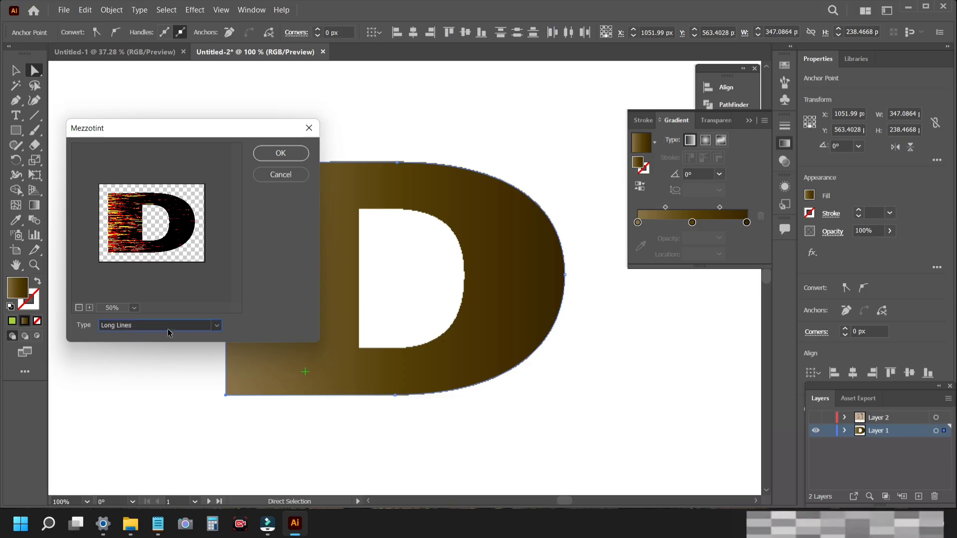
left_click(168, 328)
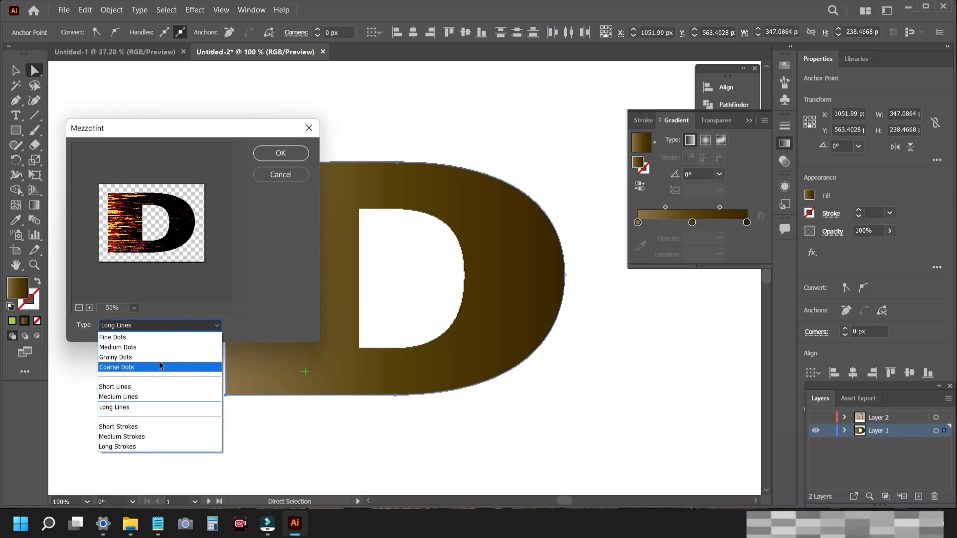
left_click(163, 408)
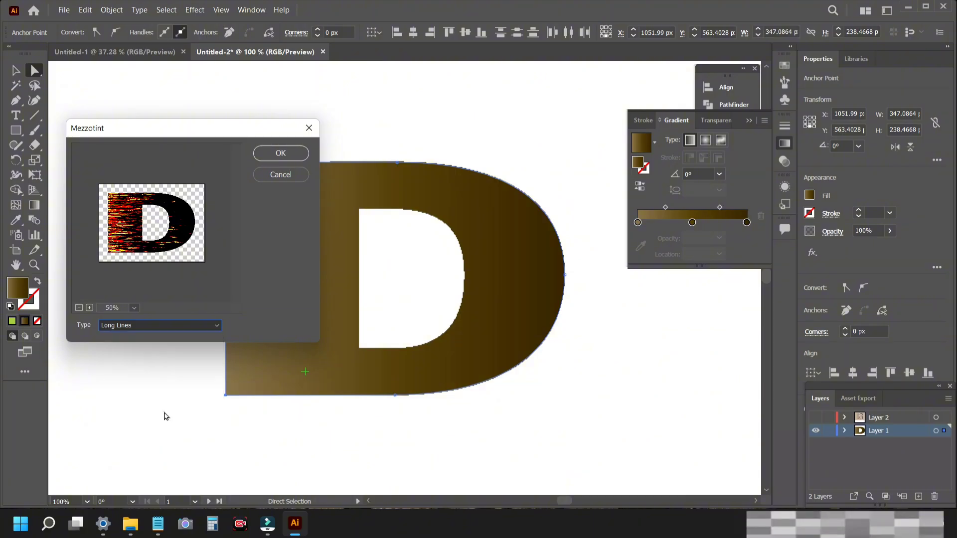
left_click(189, 332)
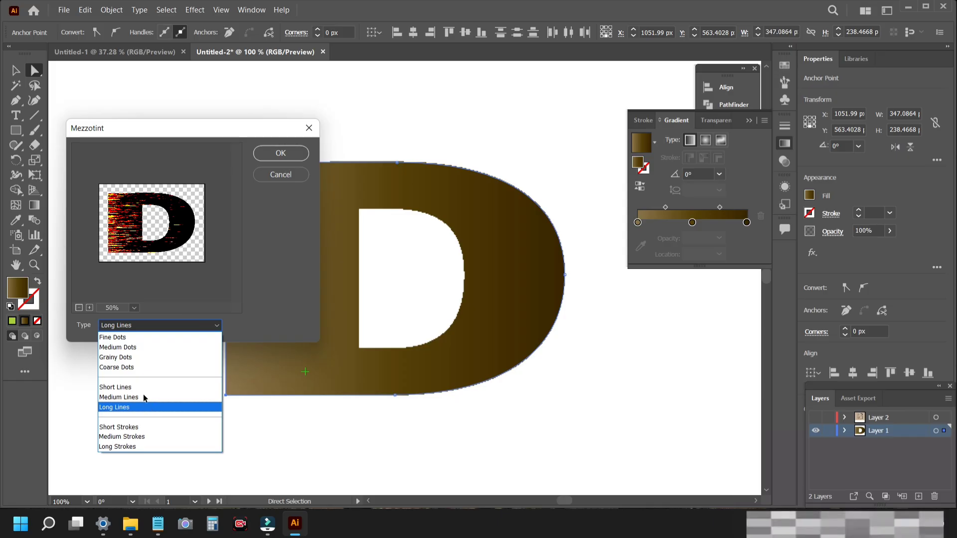
left_click(149, 408)
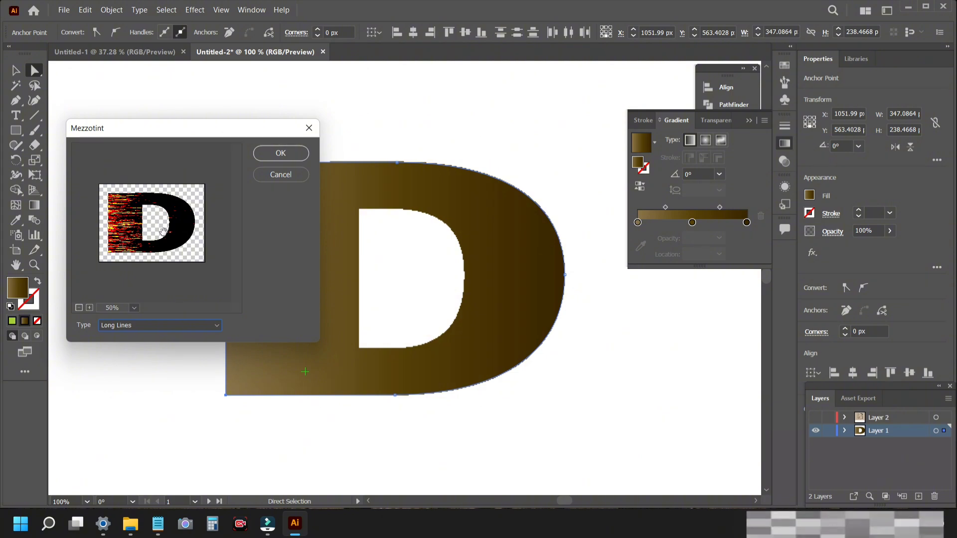
left_click(281, 153)
Shift the gradient's starting color stop to about 1.9% and expand the D's appearance.
left_click(34, 204)
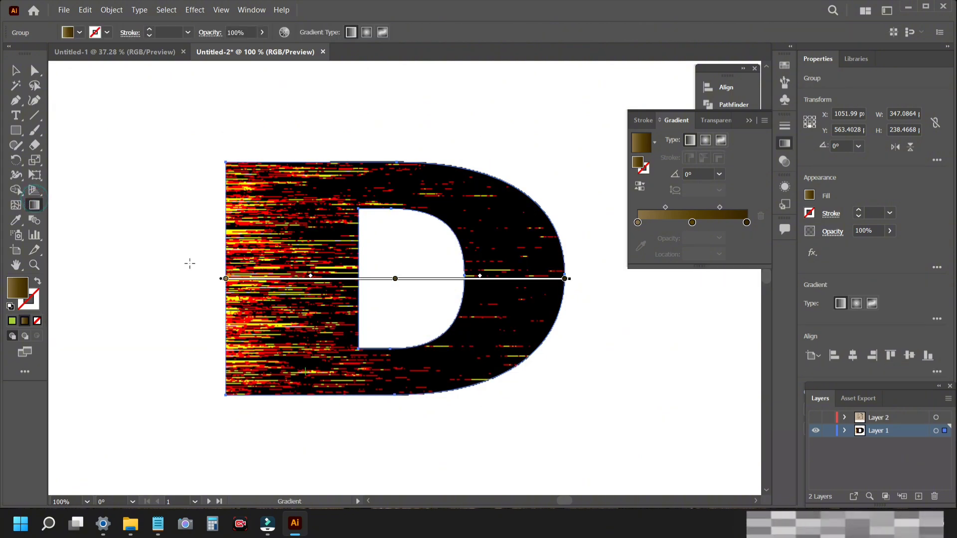
left_click(225, 279)
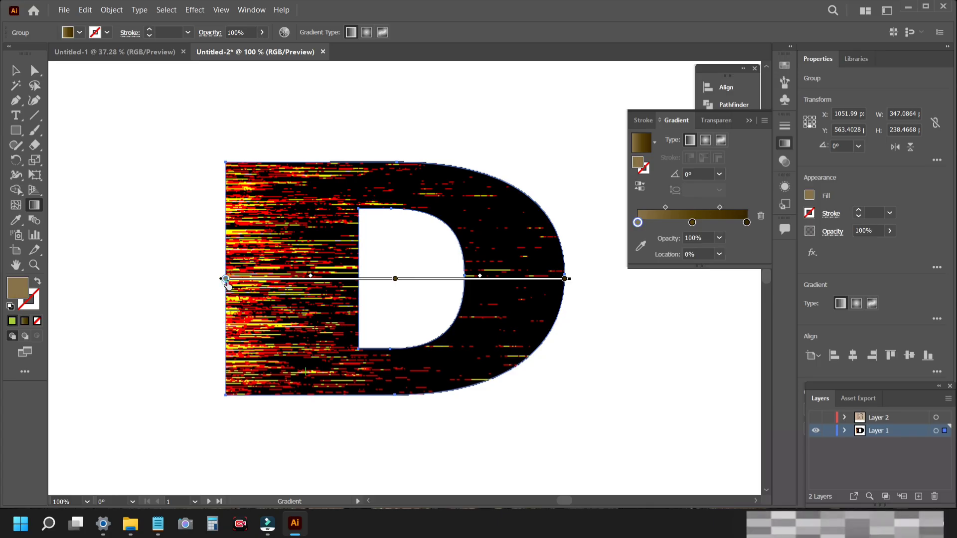
left_click_drag(289, 286, 230, 280)
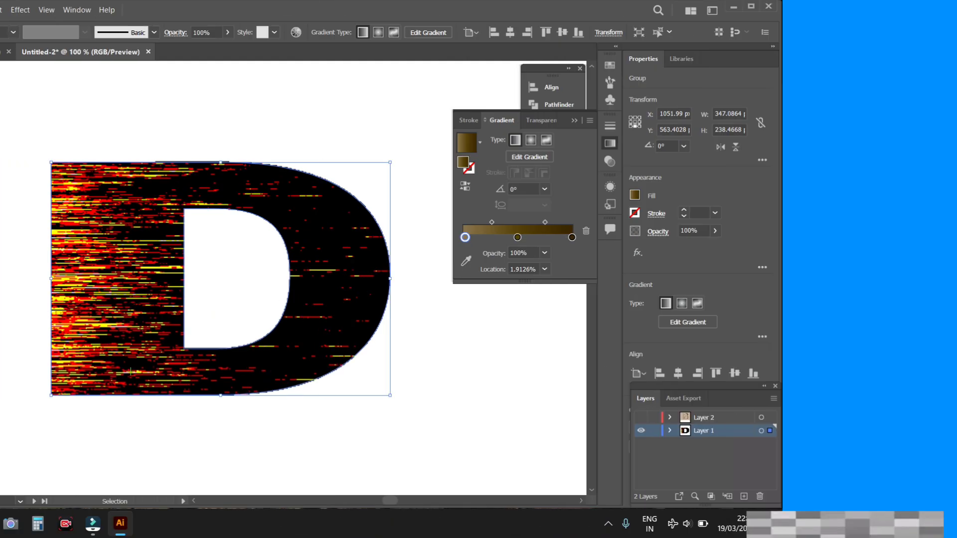
left_click(111, 9)
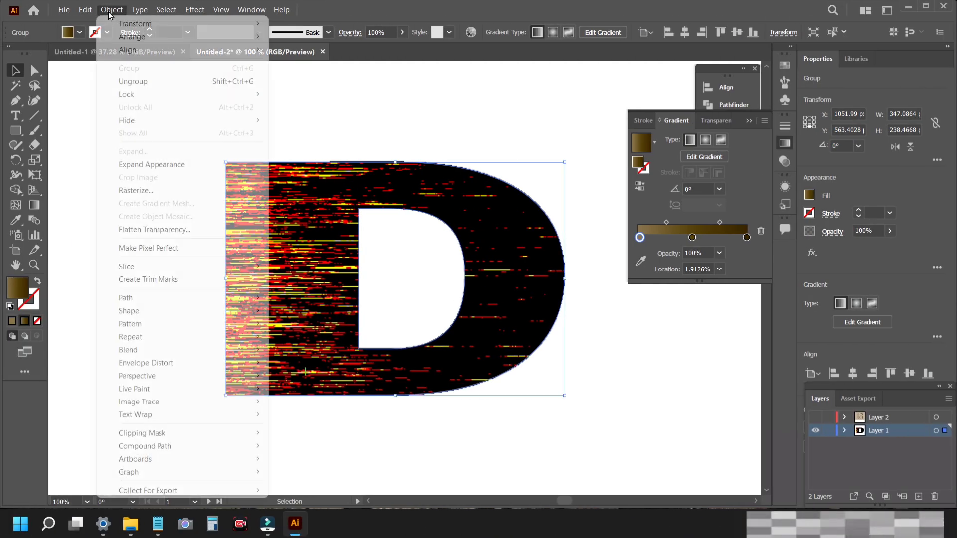
left_click(176, 168)
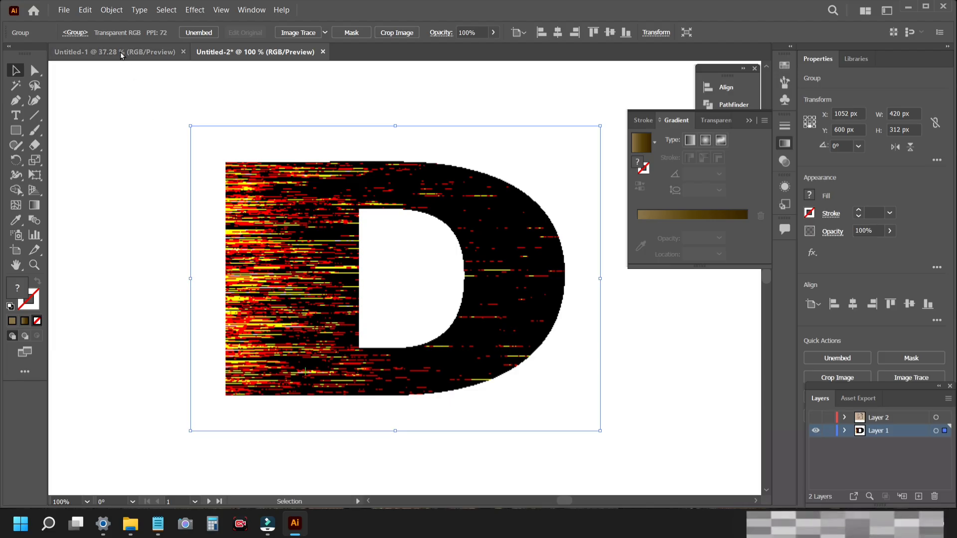
Place the woman's portrait photo as a linked image over the D at about 214 by 321 px.
left_click(64, 10)
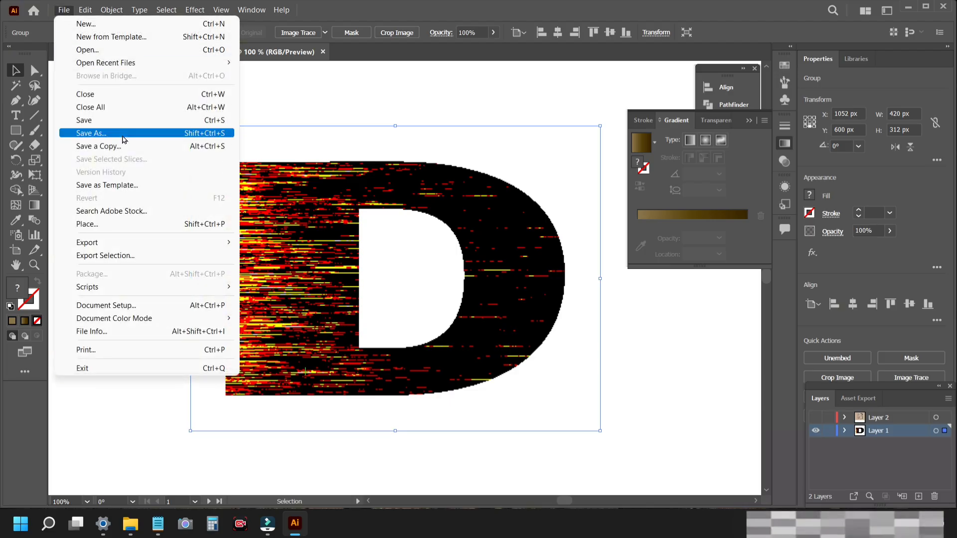
left_click(176, 226)
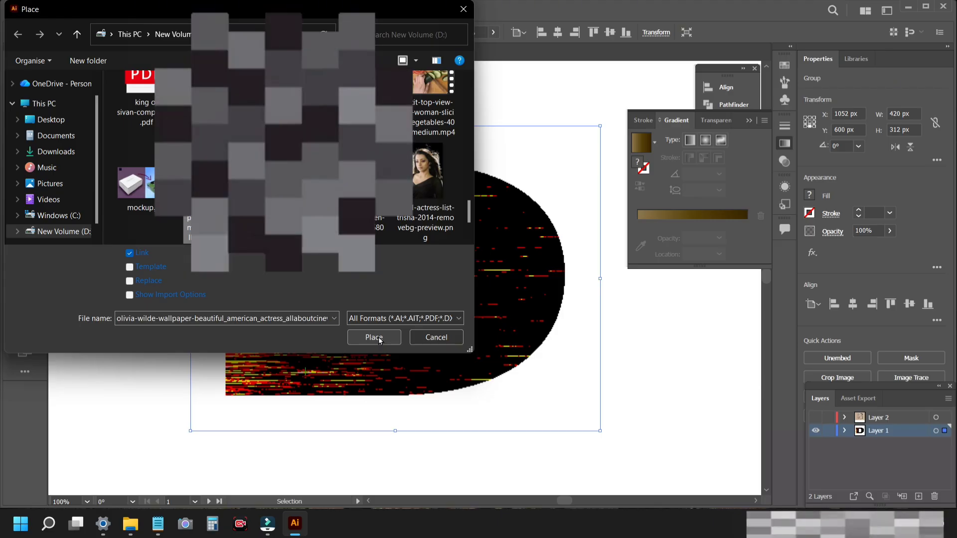
left_click(379, 339)
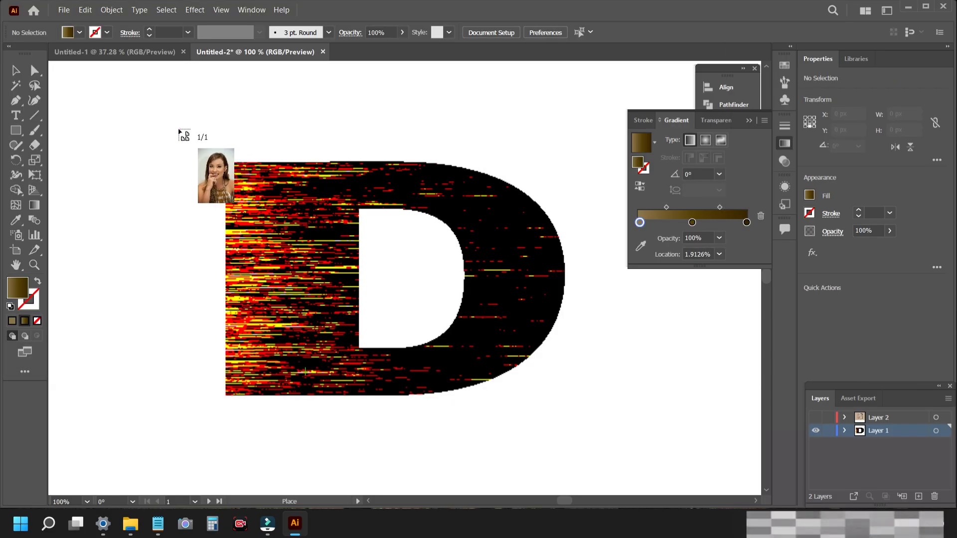
left_click_drag(178, 128, 521, 338)
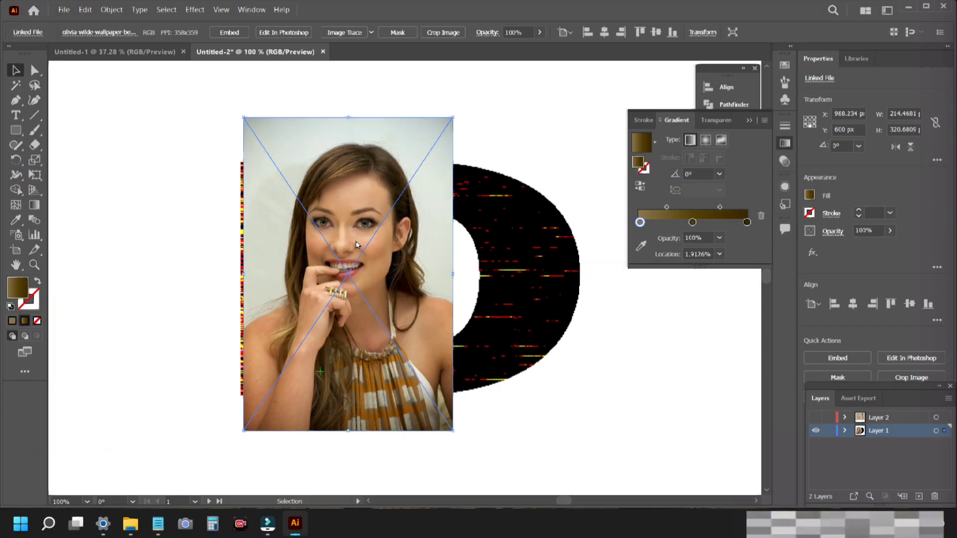
Send the portrait photo behind the D, enlarge it to about 279 by 357 px and position the face within the letter.
right_click(356, 244)
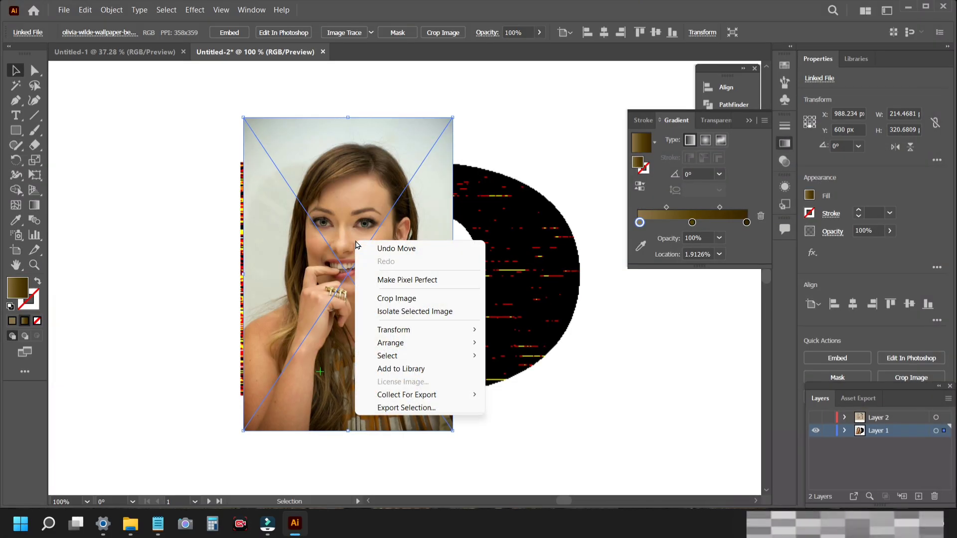
mouse_move(439, 349)
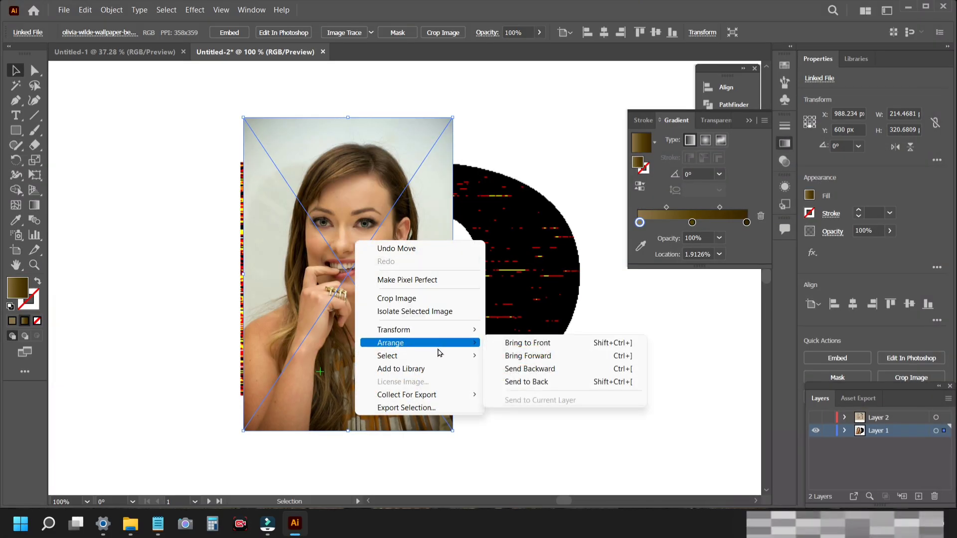
left_click(534, 385)
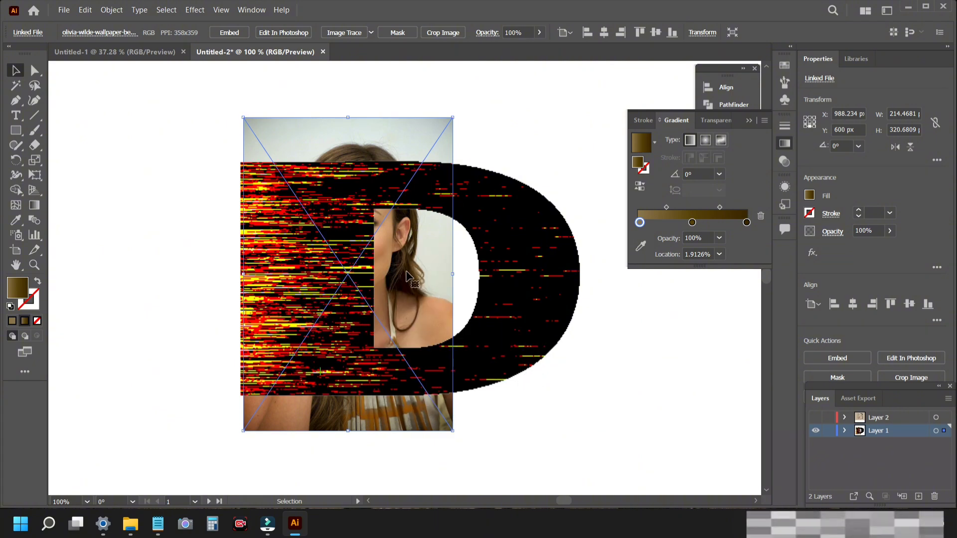
left_click_drag(406, 276, 435, 271)
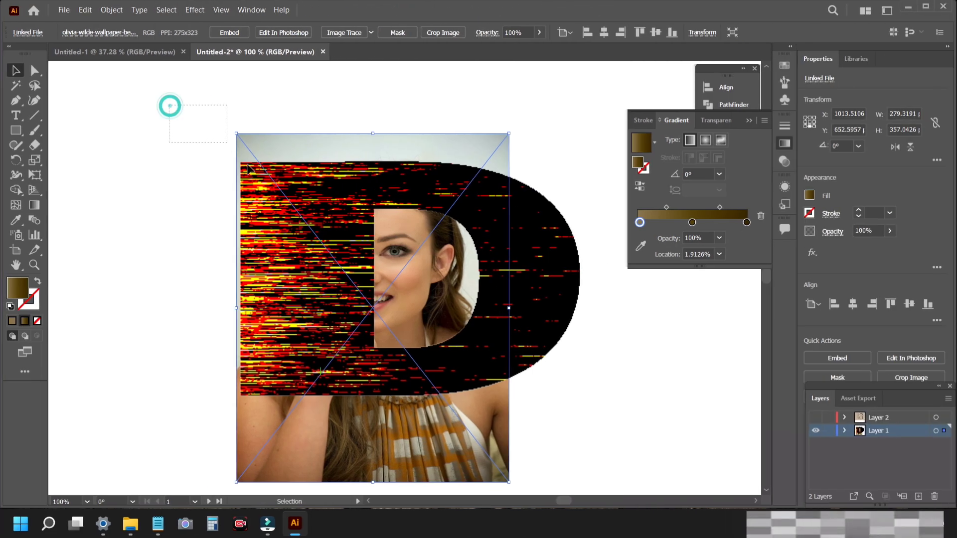
Select the D together with the portrait photo and make an inverted opacity mask from them.
left_click_drag(169, 105, 609, 534)
scroll(390, 185, "up", 5)
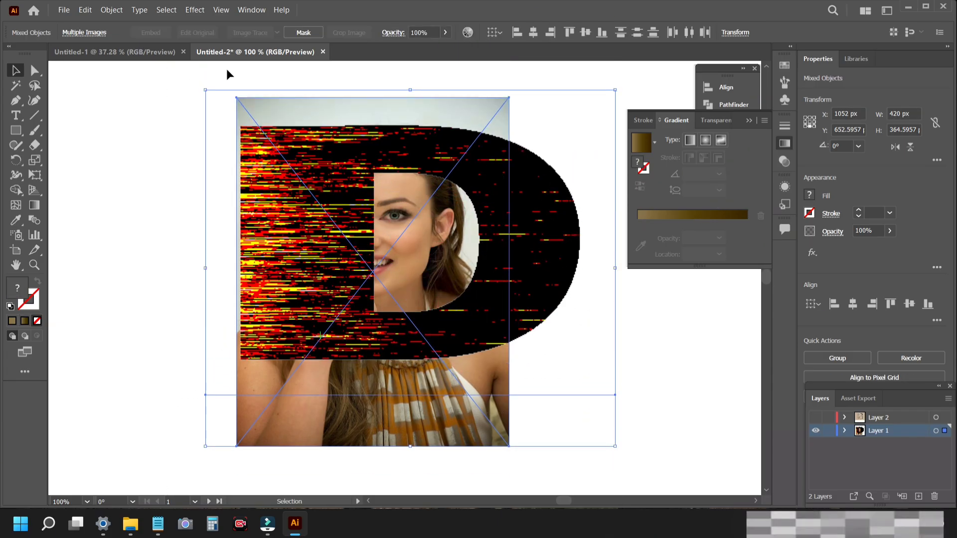
left_click(250, 11)
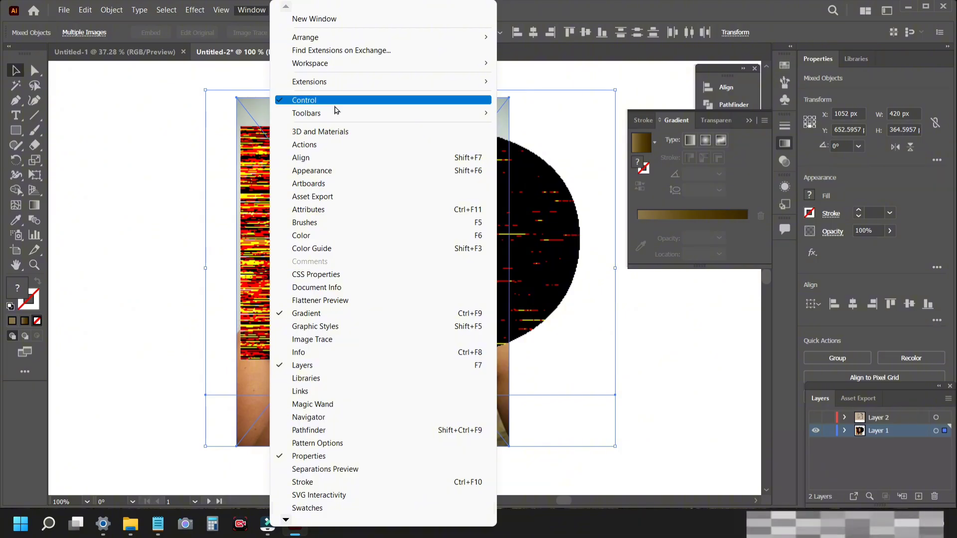
left_click(356, 172)
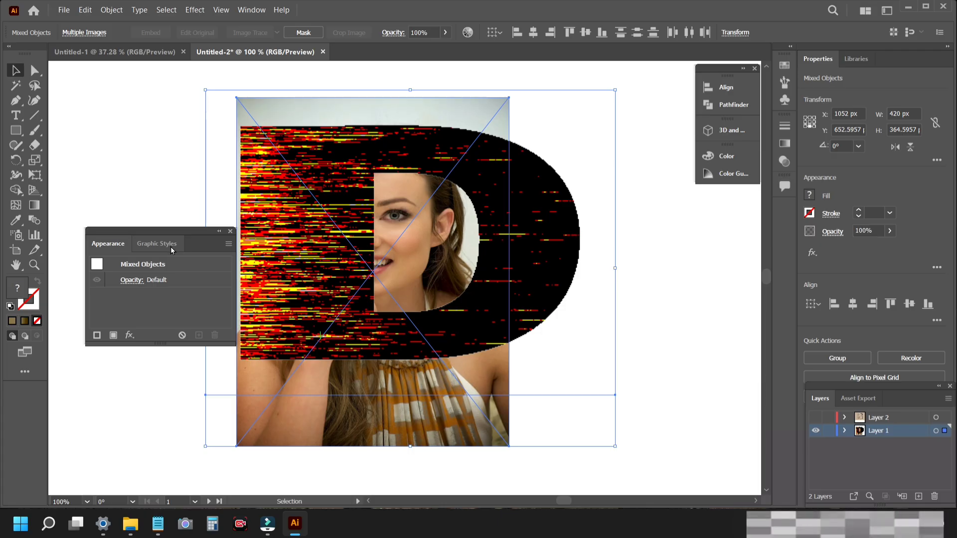
left_click(131, 281)
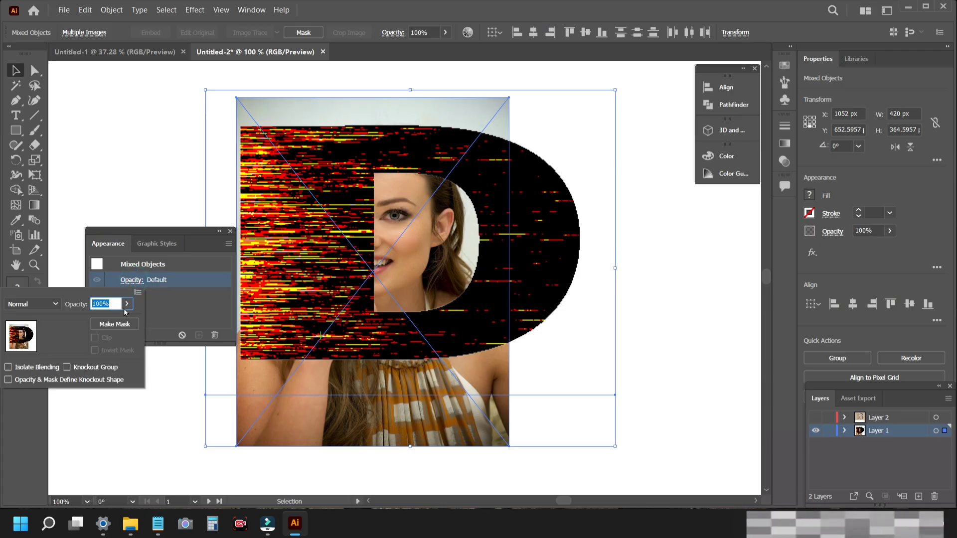
left_click(104, 325)
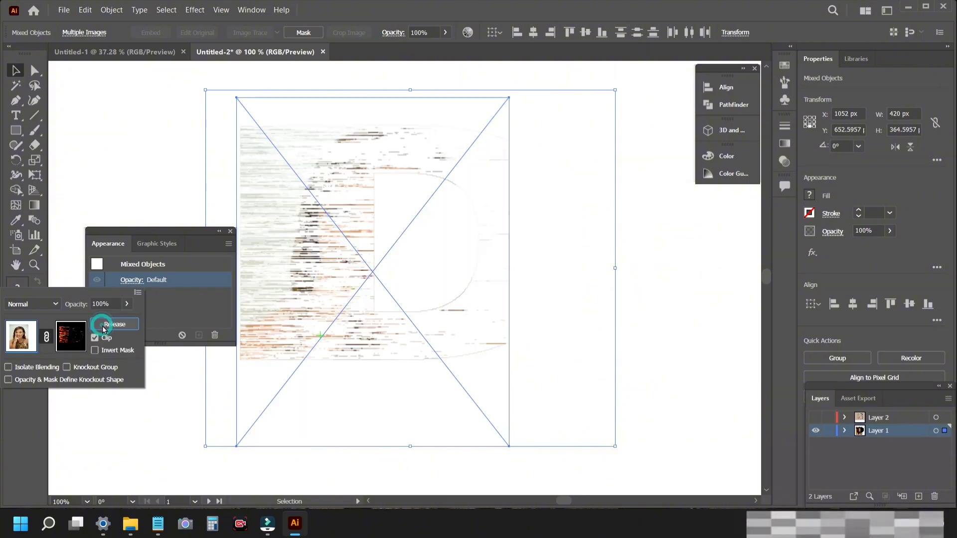
left_click(95, 351)
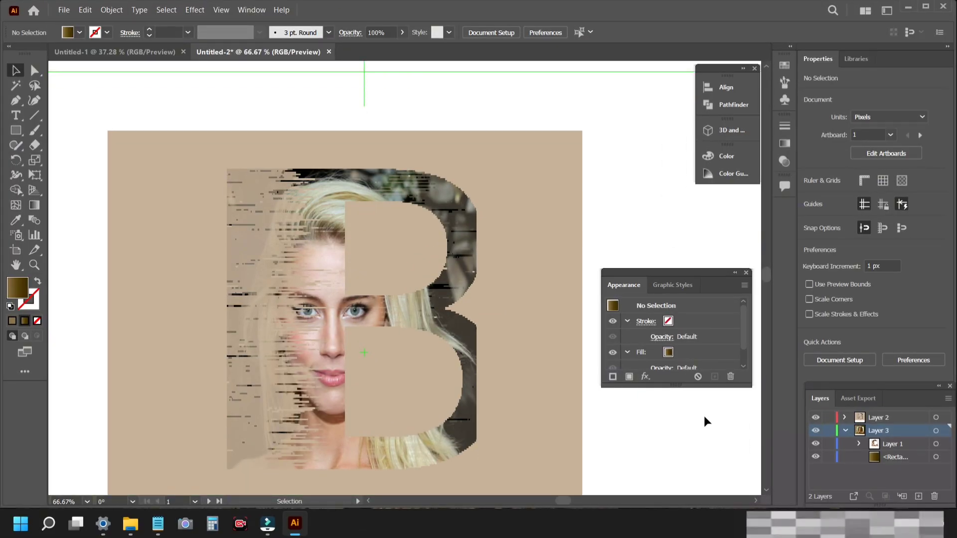
Try blue, pink and beige swatches on the background rectangle behind the letter B, ending with brown R=96 G=56 B=19.
scroll(707, 422, "down", 3)
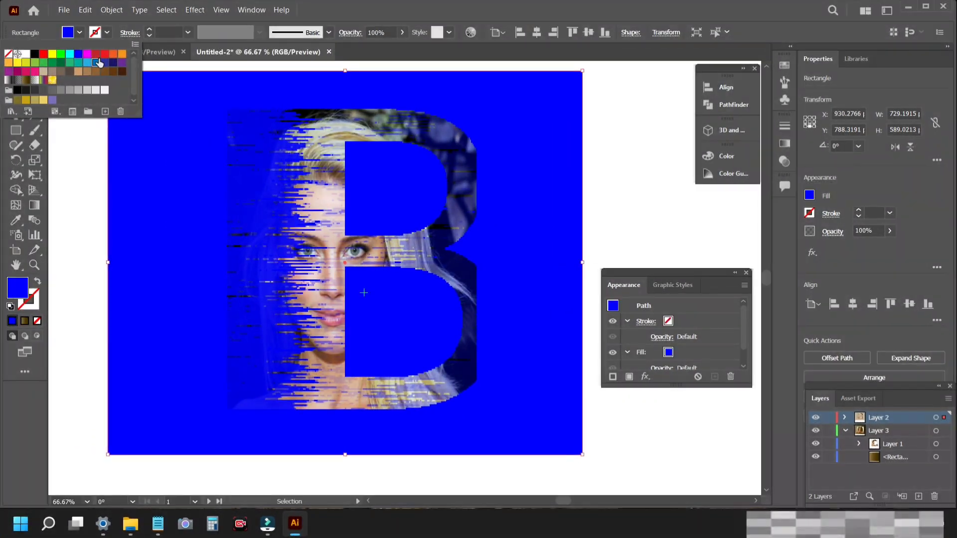
left_click(97, 62)
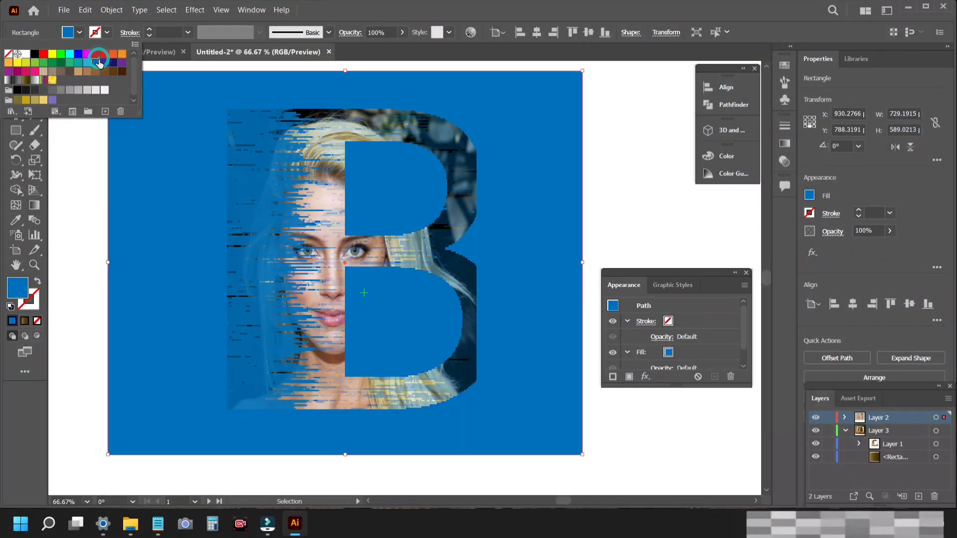
left_click(78, 72)
left_click(87, 71)
left_click(35, 72)
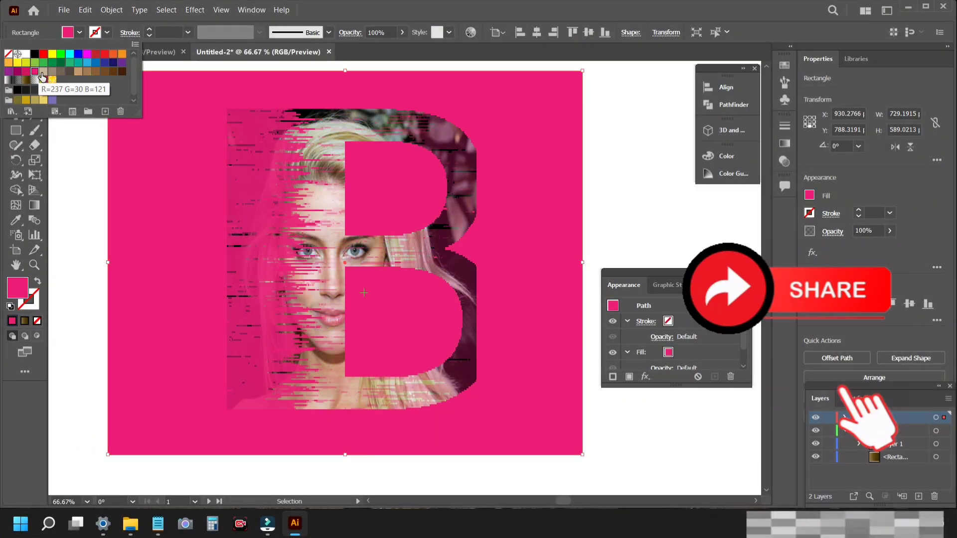
left_click(52, 71)
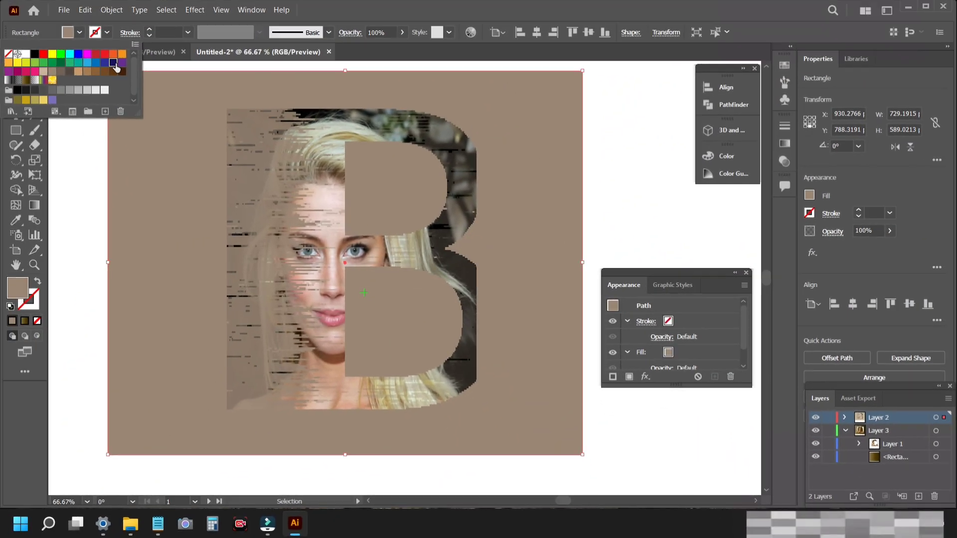
left_click(113, 63)
left_click(114, 71)
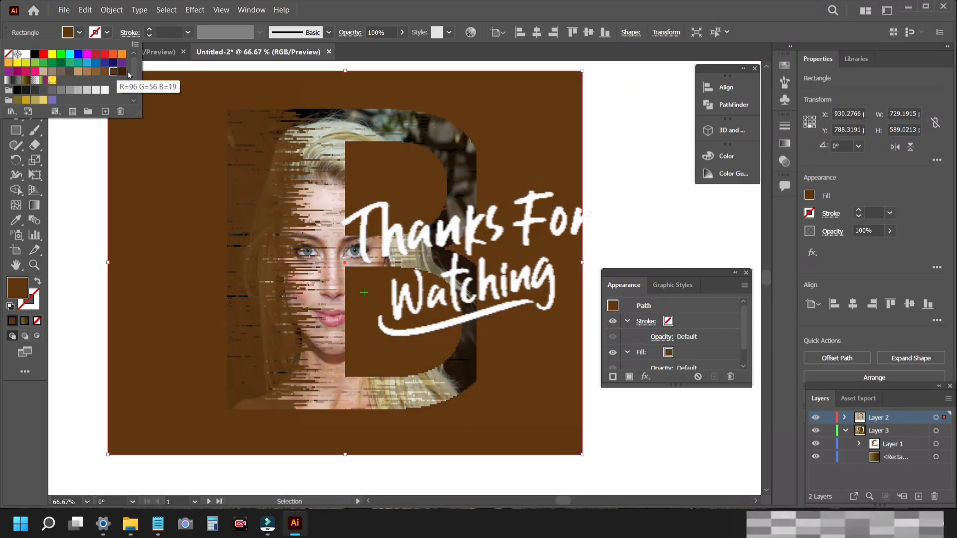